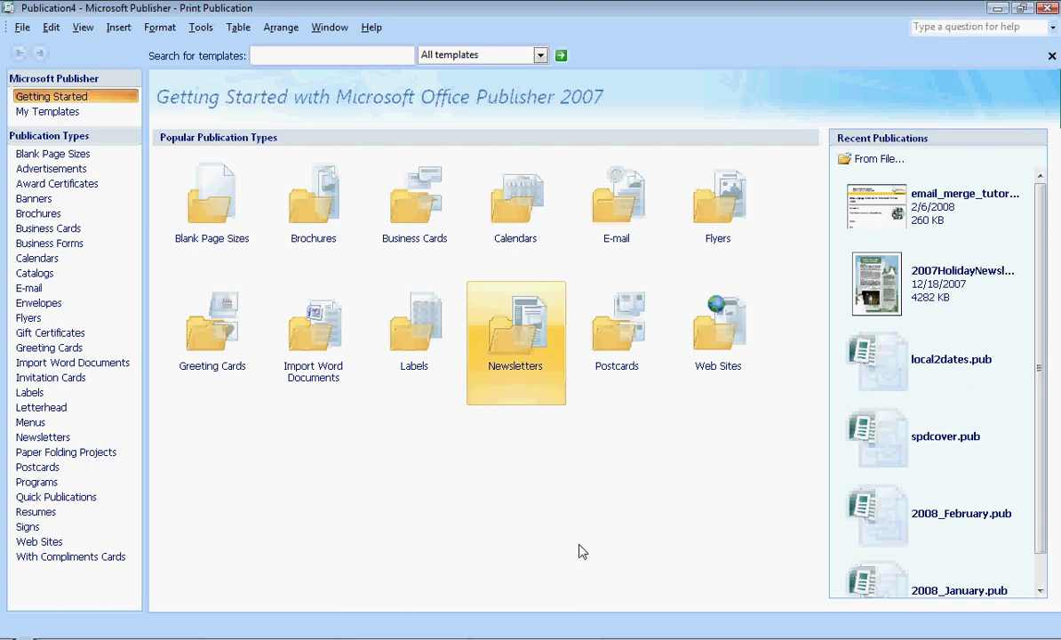
Open the email_merge_tutorial publication and launch E-mail Merge from Mailings and Catalogs.
{"action": "left_click", "coordinate": [905, 204]}
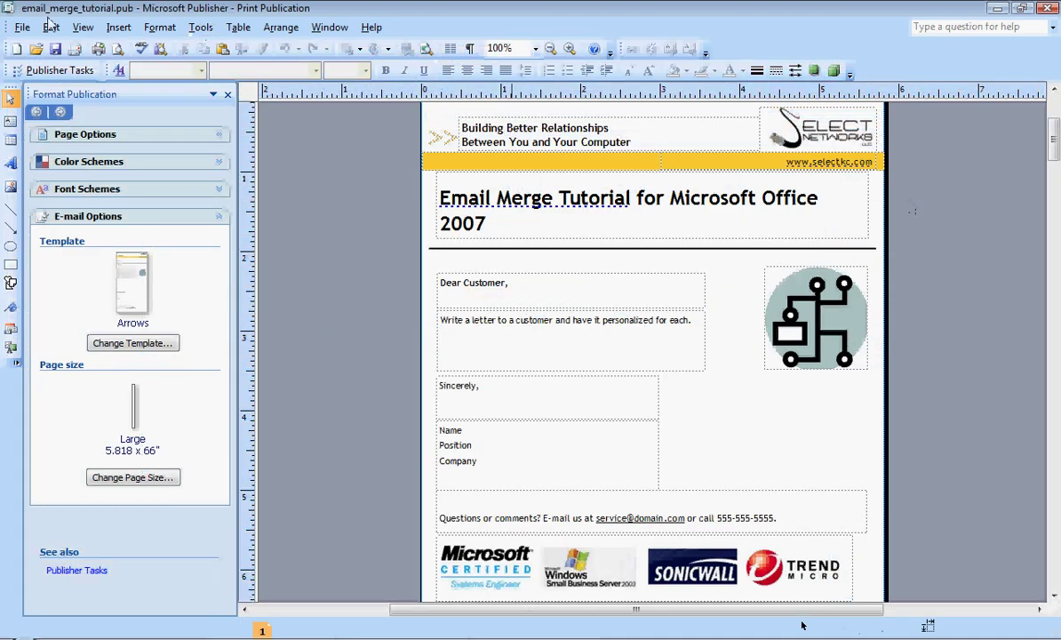
{"action": "left_click", "coordinate": [199, 33]}
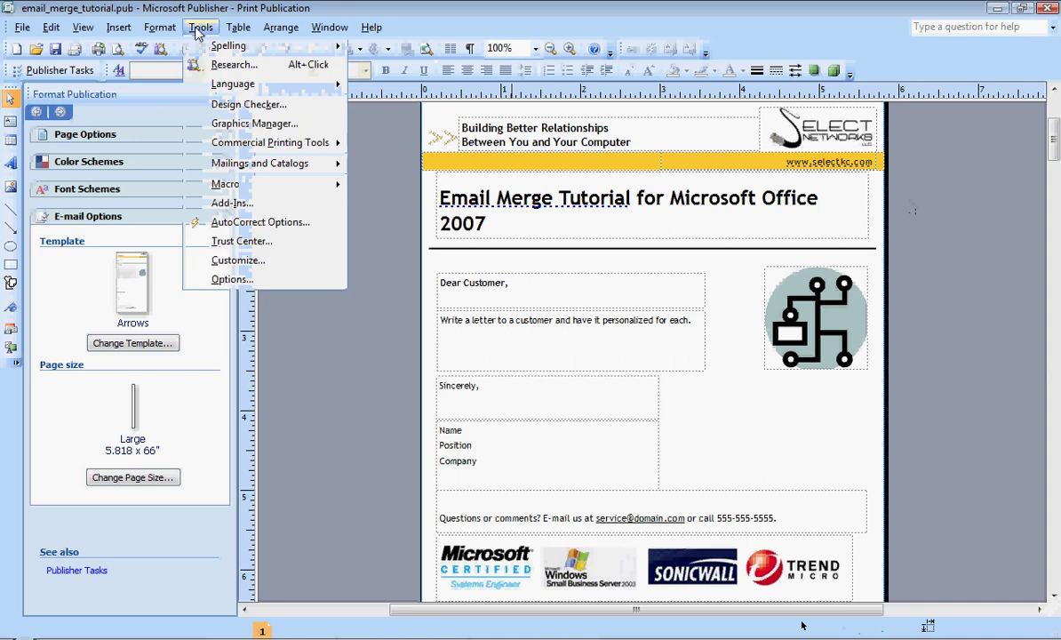
{"action": "mouse_move", "coordinate": [292, 167]}
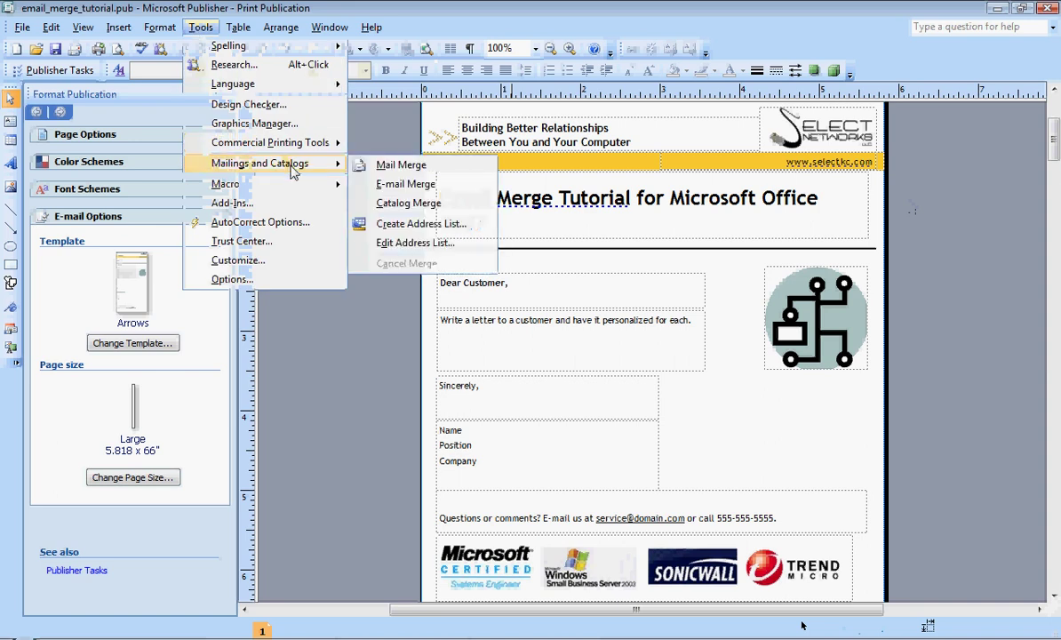
{"action": "left_click", "coordinate": [415, 184]}
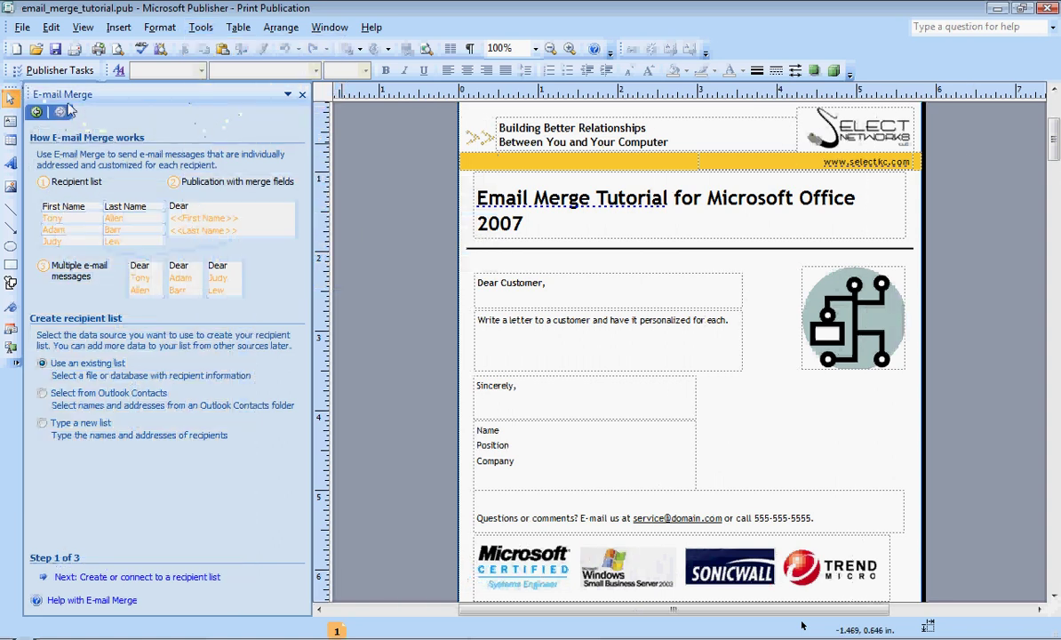
Undock the E-mail Merge pane and choose 'Select from Outlook Contacts' as the recipient source.
{"action": "mouse_move", "coordinate": [35, 105]}
{"action": "left_mouse_down"}
{"action": "mouse_move", "coordinate": [30, 87]}
{"action": "mouse_move", "coordinate": [62, 44]}
{"action": "mouse_move", "coordinate": [543, 104]}
{"action": "mouse_move", "coordinate": [677, 69]}
{"action": "mouse_move", "coordinate": [691, 75]}
{"action": "mouse_move", "coordinate": [687, 104]}
{"action": "mouse_move", "coordinate": [880, 108]}
{"action": "mouse_move", "coordinate": [823, 105]}
{"action": "mouse_move", "coordinate": [836, 118]}
{"action": "mouse_move", "coordinate": [194, 88]}
{"action": "mouse_move", "coordinate": [28, 92]}
{"action": "left_mouse_up"}
{"action": "left_click", "coordinate": [42, 394]}
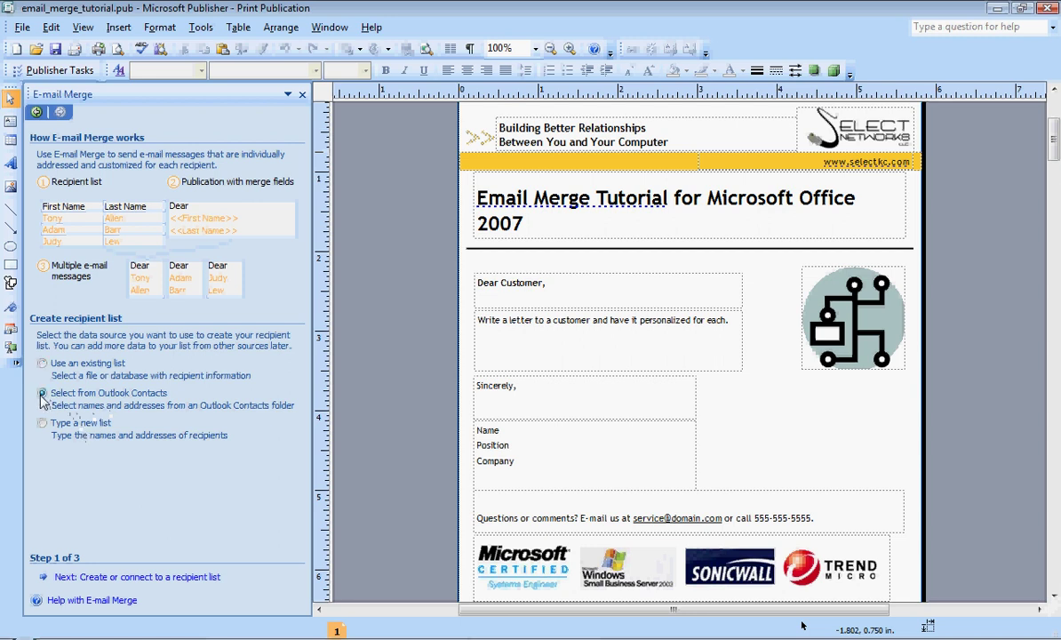
Connect the main Contacts folder of 133 contacts using the default mail profile.
{"action": "left_click", "coordinate": [139, 578]}
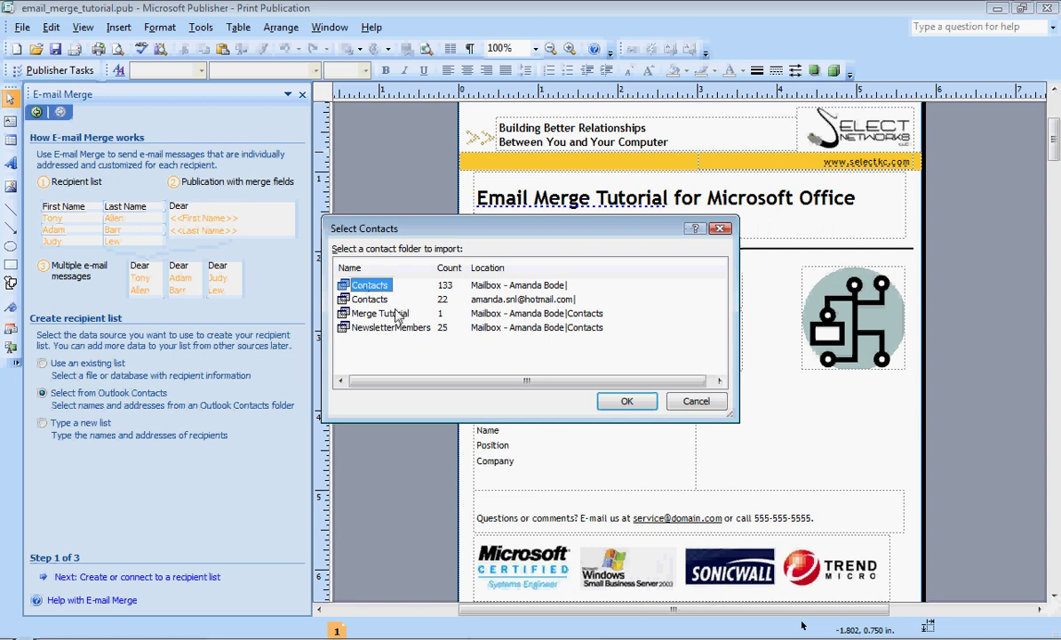
{"action": "left_click", "coordinate": [627, 403]}
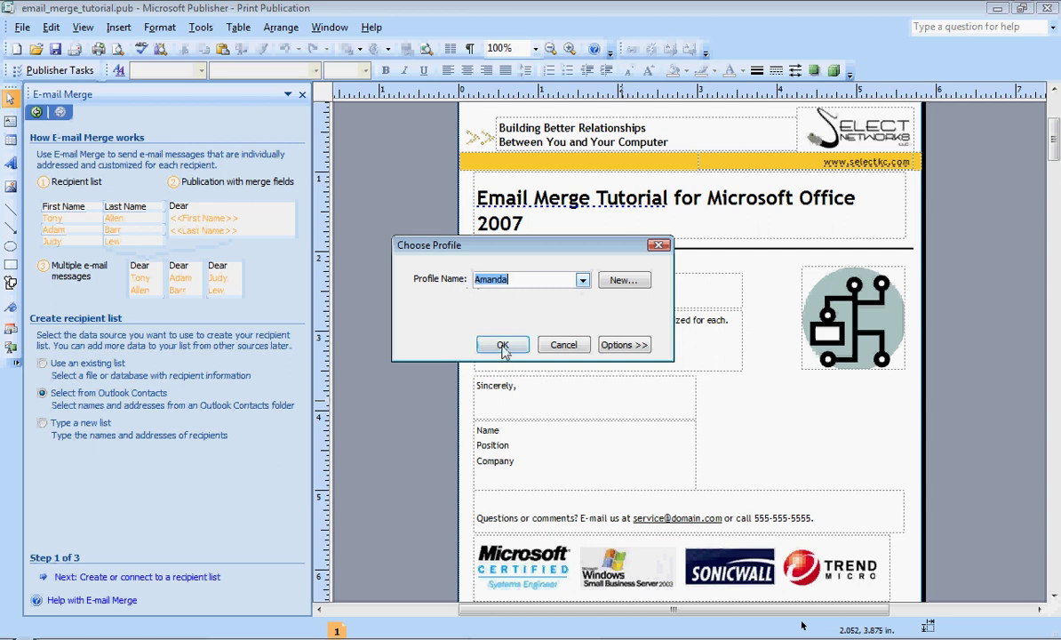
{"action": "left_click", "coordinate": [503, 346]}
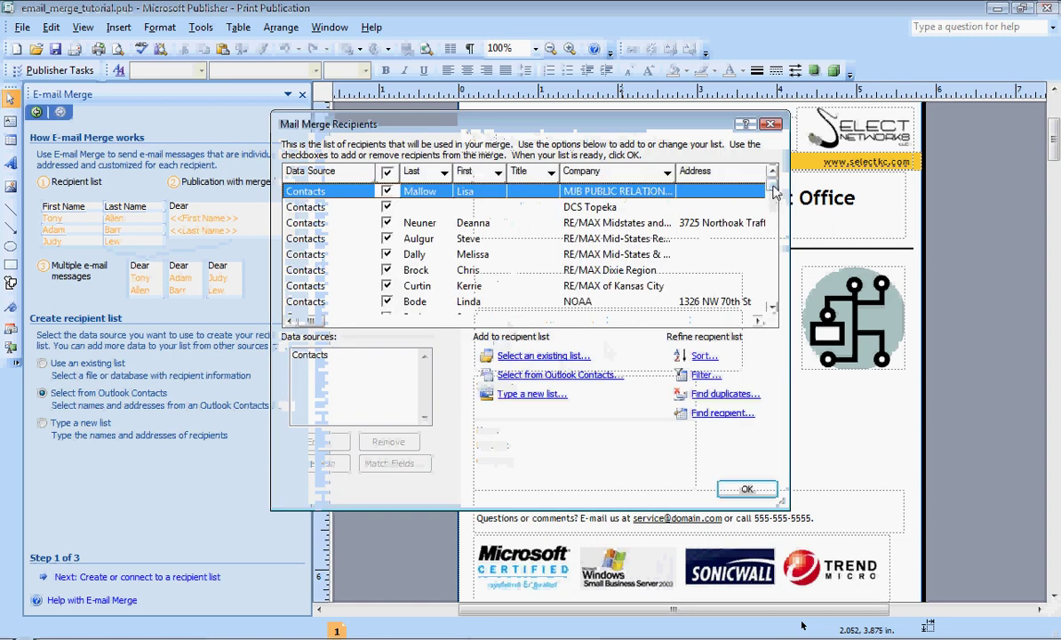
Exclude all recipients except Greenleaf Properties, New Horizons, Select Networks, LLC and one more; sort by First.
{"action": "left_click_drag", "start_coordinate": [774, 193], "coordinate": [760, 292]}
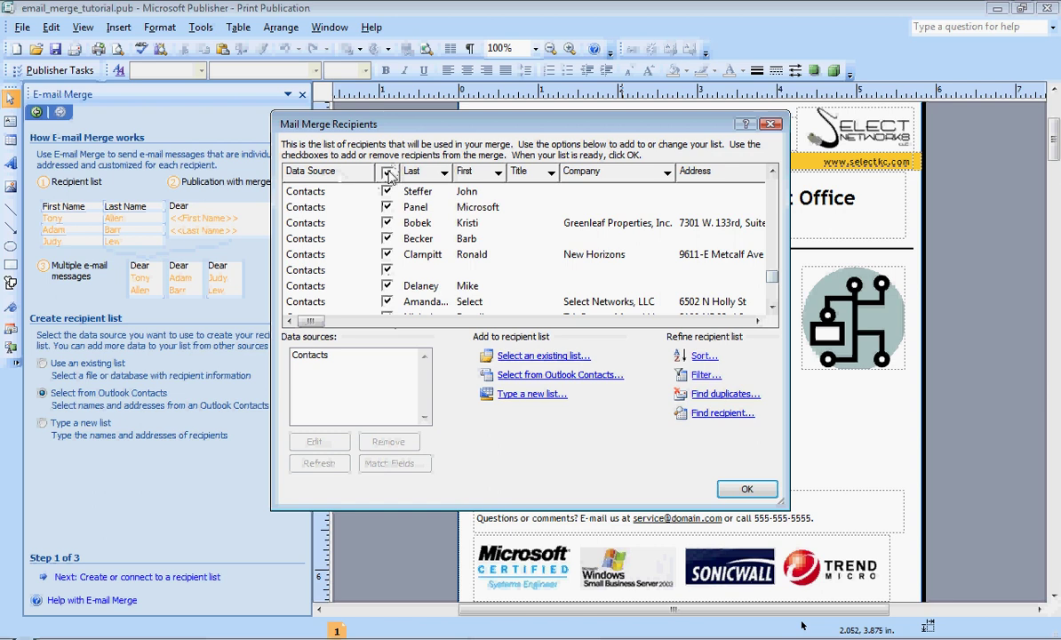
{"action": "left_click", "coordinate": [388, 173]}
{"action": "left_click", "coordinate": [387, 222]}
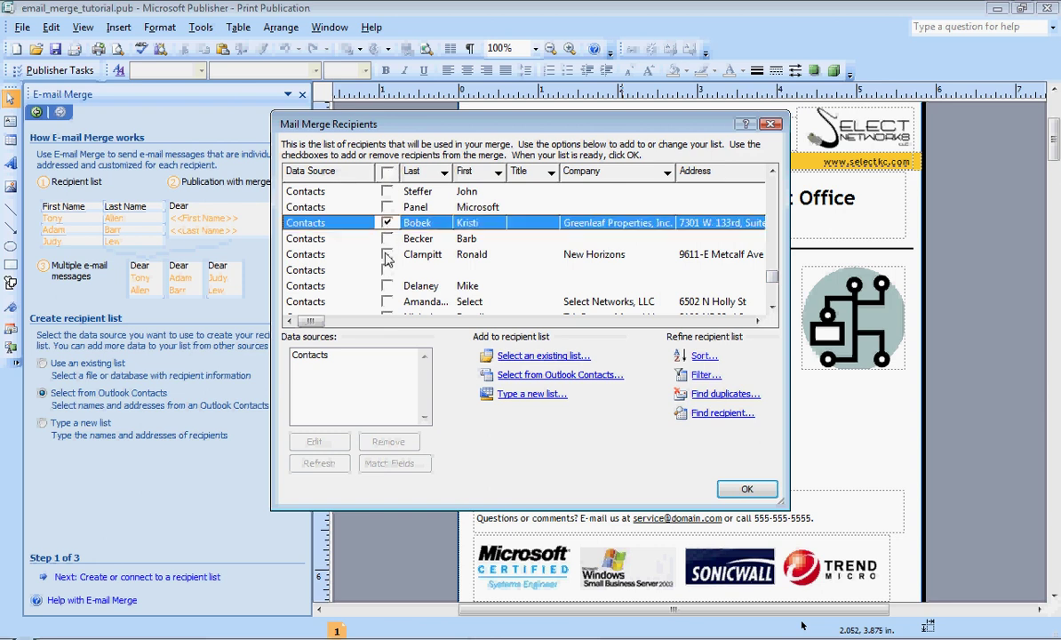
{"action": "left_click", "coordinate": [387, 256]}
{"action": "left_click", "coordinate": [389, 304]}
{"action": "left_click", "coordinate": [387, 303]}
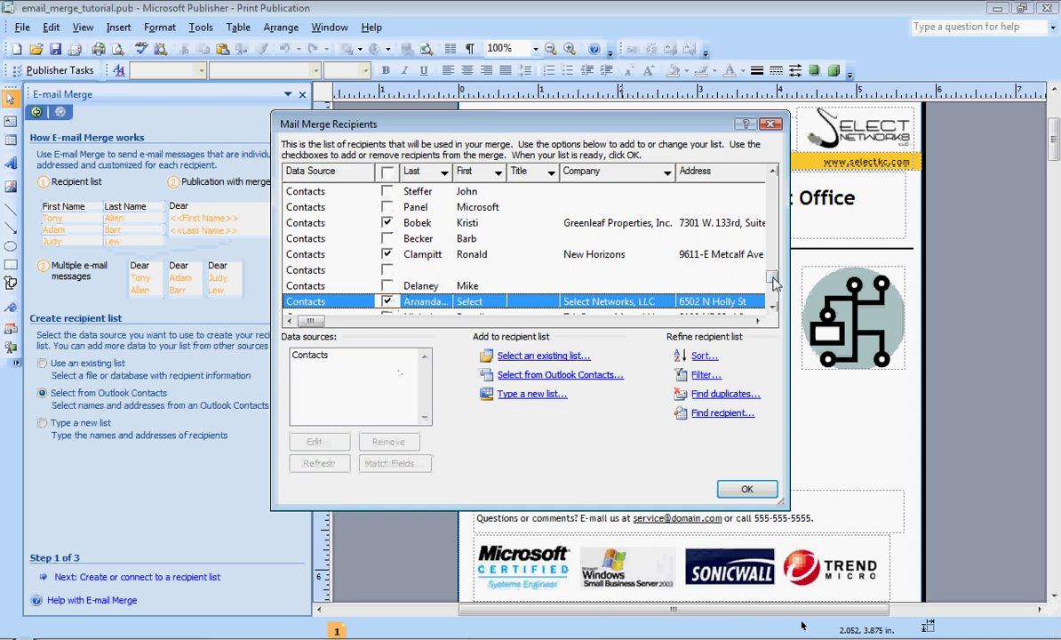
{"action": "scroll", "coordinate": [724, 265], "scroll_direction": "up", "scroll_amount": 4}
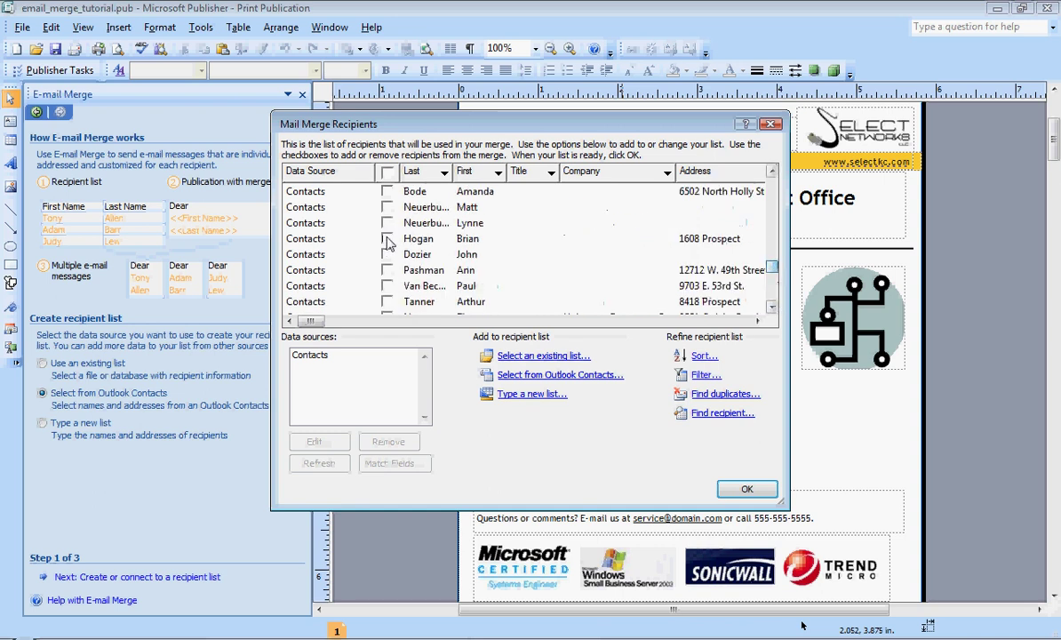
{"action": "left_click", "coordinate": [388, 238]}
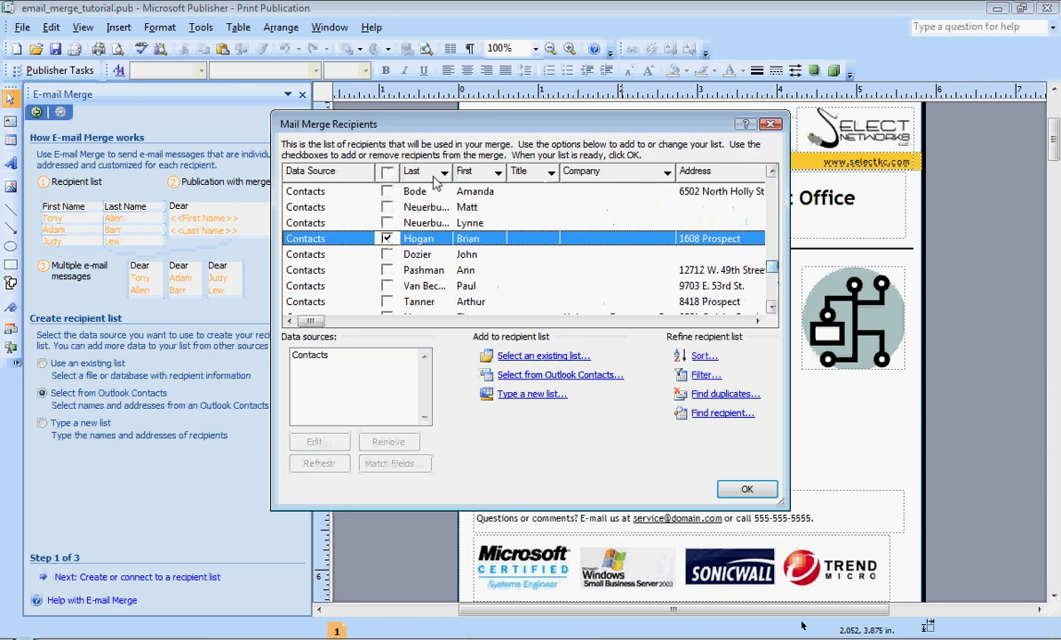
{"action": "left_click", "coordinate": [468, 171]}
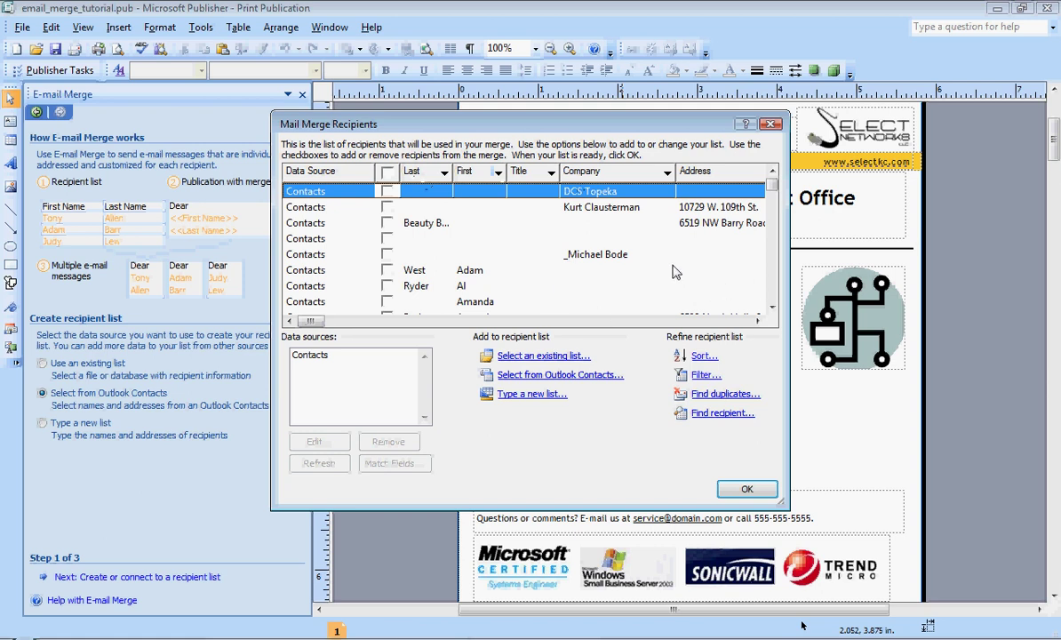
{"action": "mouse_move", "coordinate": [773, 186]}
{"action": "left_mouse_down"}
{"action": "mouse_move", "coordinate": [774, 227]}
{"action": "mouse_move", "coordinate": [771, 172]}
{"action": "left_mouse_up"}
Accept the chosen recipients, recheck the list step, then advance to Prepare your publication.
{"action": "left_click", "coordinate": [749, 495]}
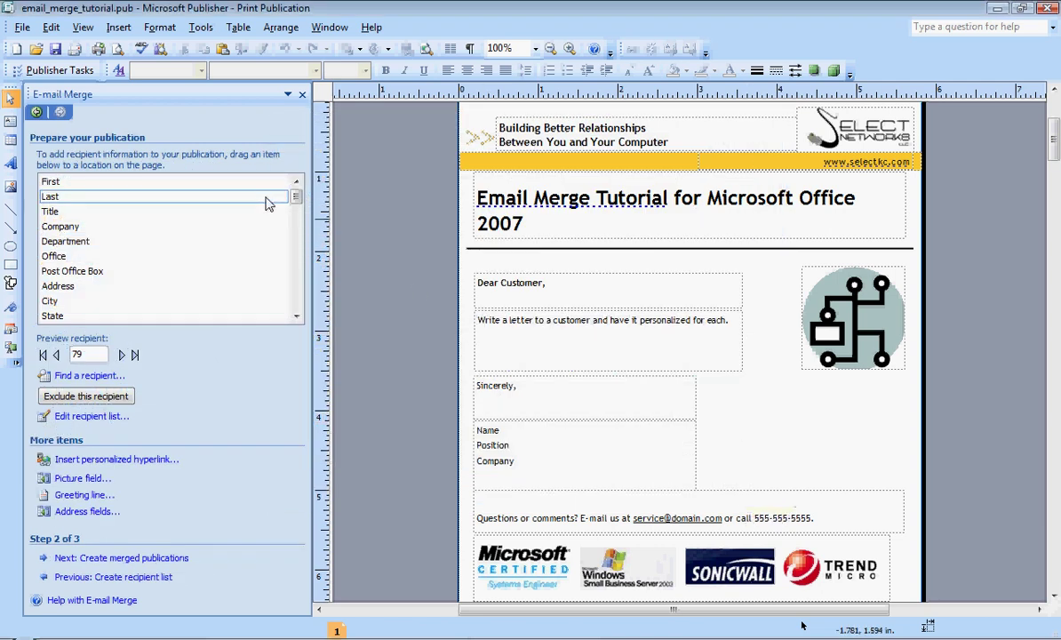
{"action": "left_click", "coordinate": [113, 577]}
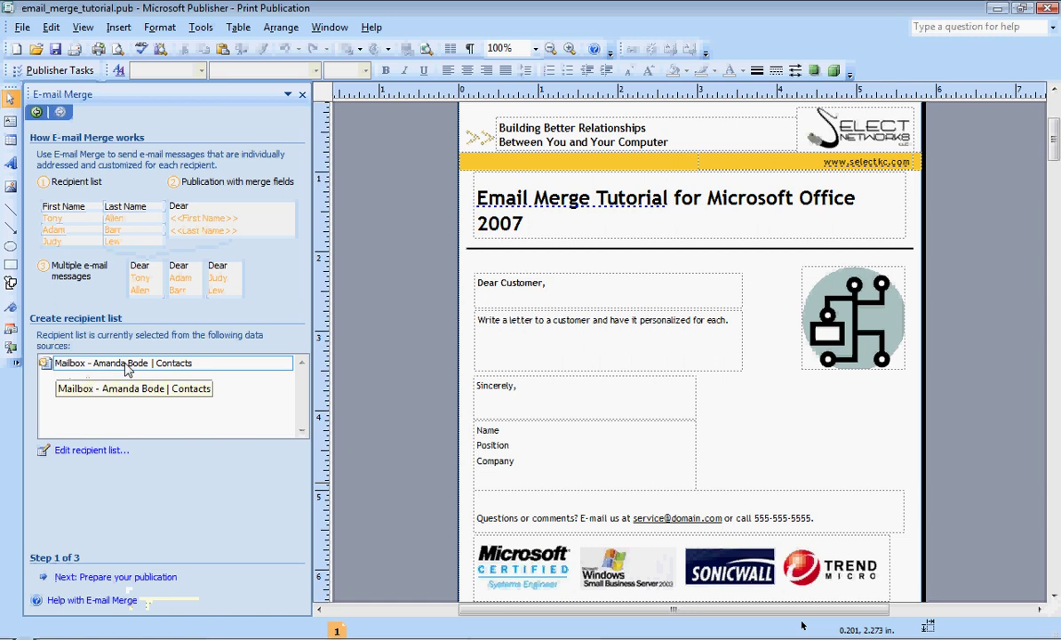
{"action": "left_click", "coordinate": [107, 579]}
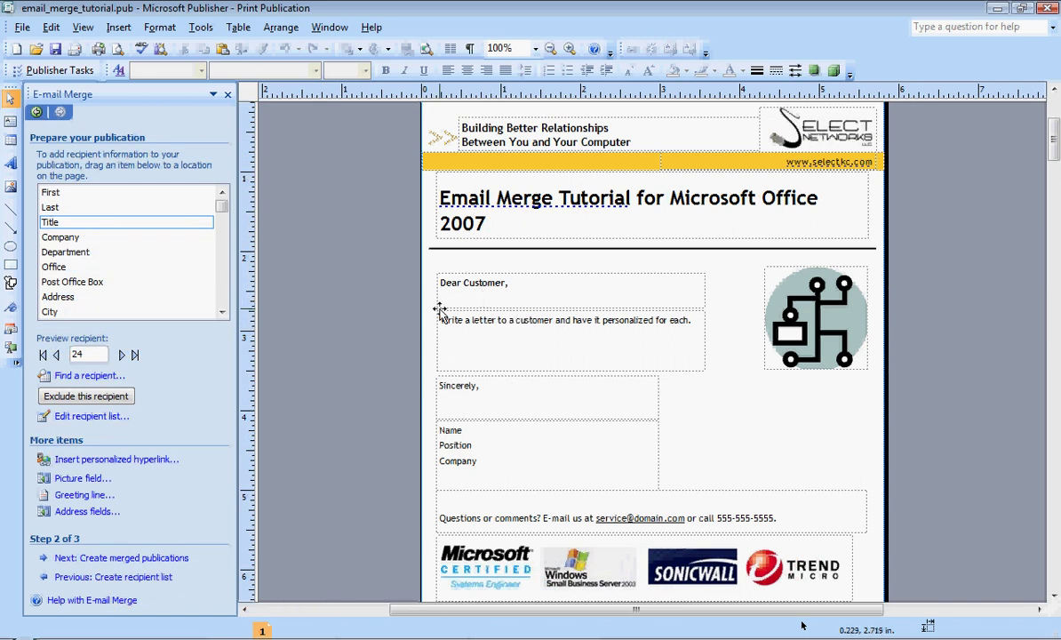
Replace 'Dear Customer,' with 'Dear «First»,' using the First merge field, then check it.
{"action": "left_click", "coordinate": [494, 283]}
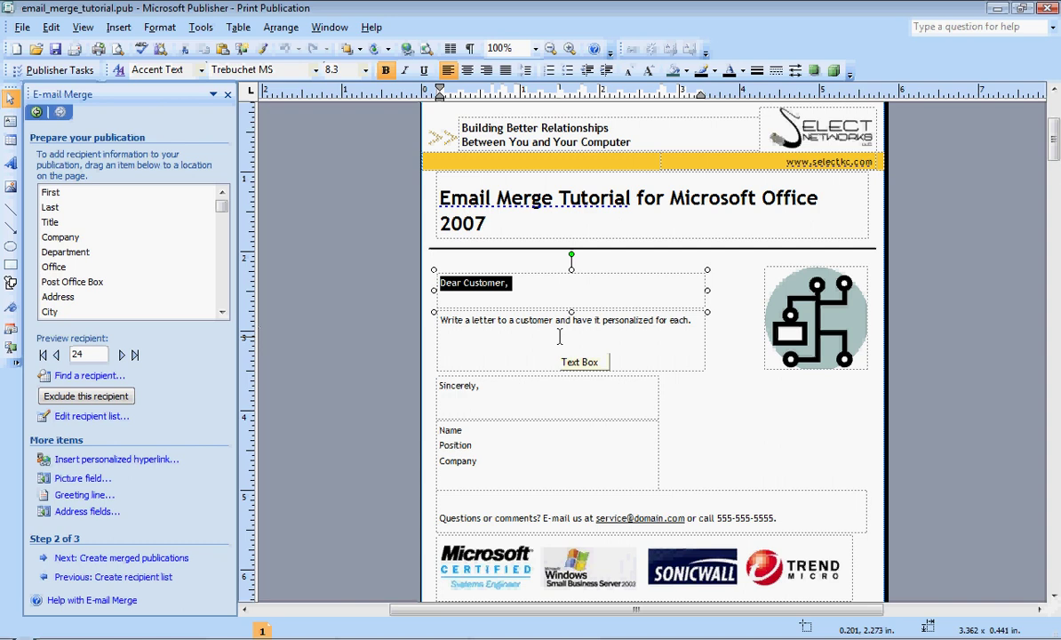
{"action": "type", "text": "Dear"}
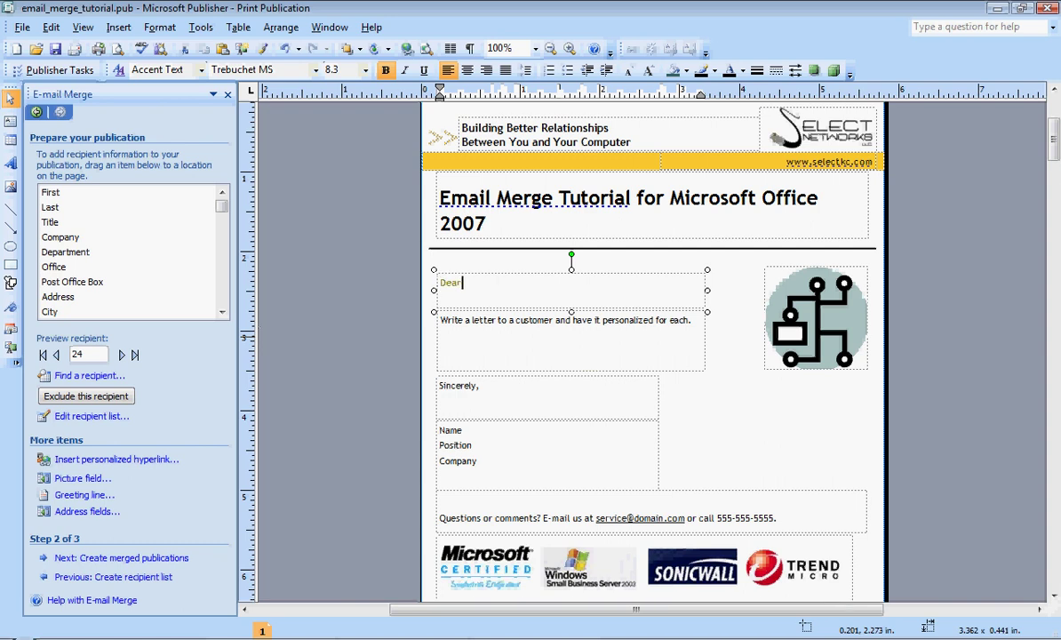
{"action": "left_click", "coordinate": [53, 198]}
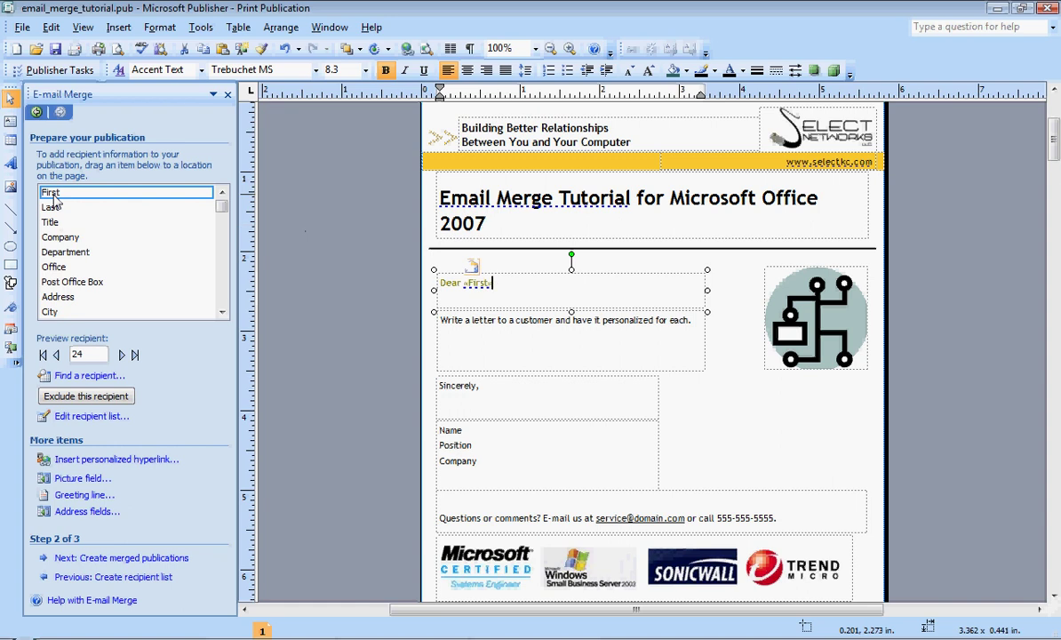
{"action": "type", "text": ","}
{"action": "left_click_drag", "start_coordinate": [498, 283], "coordinate": [436, 283]}
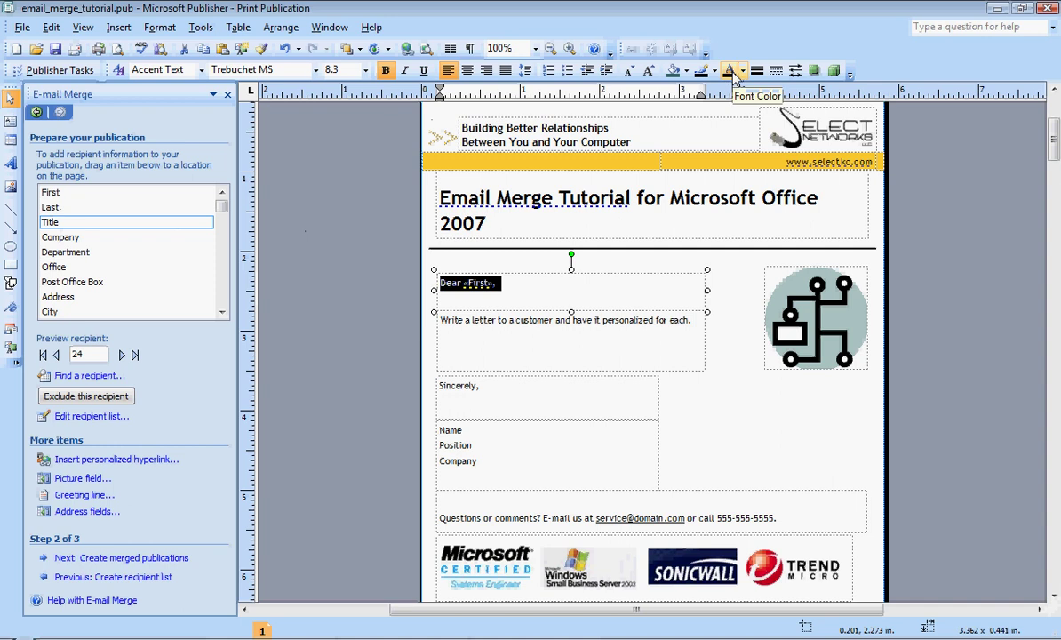
{"action": "left_click", "coordinate": [514, 282]}
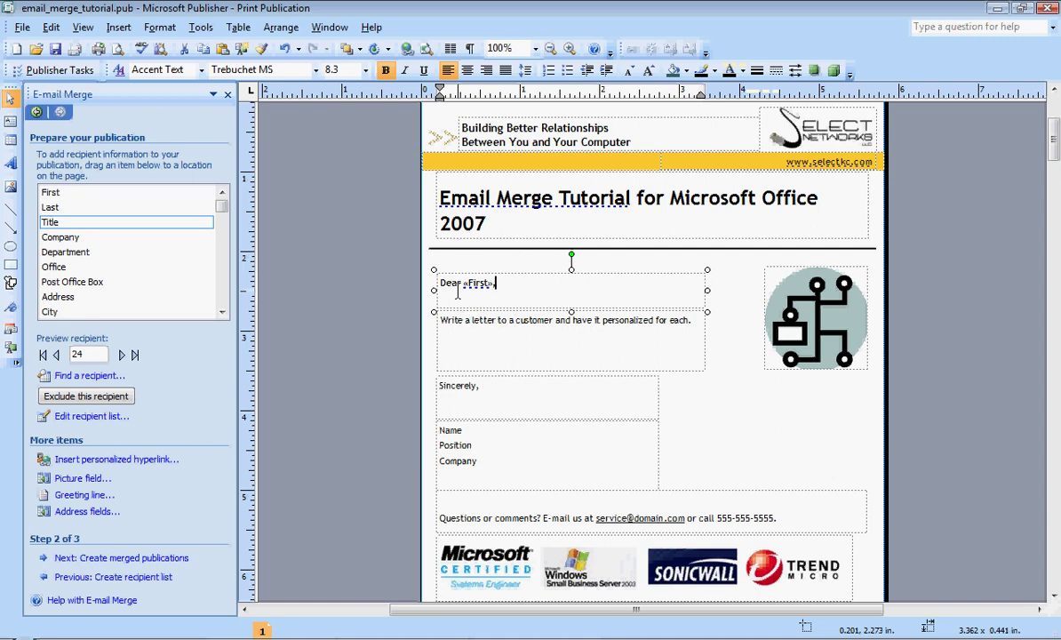
{"action": "left_click", "coordinate": [481, 338]}
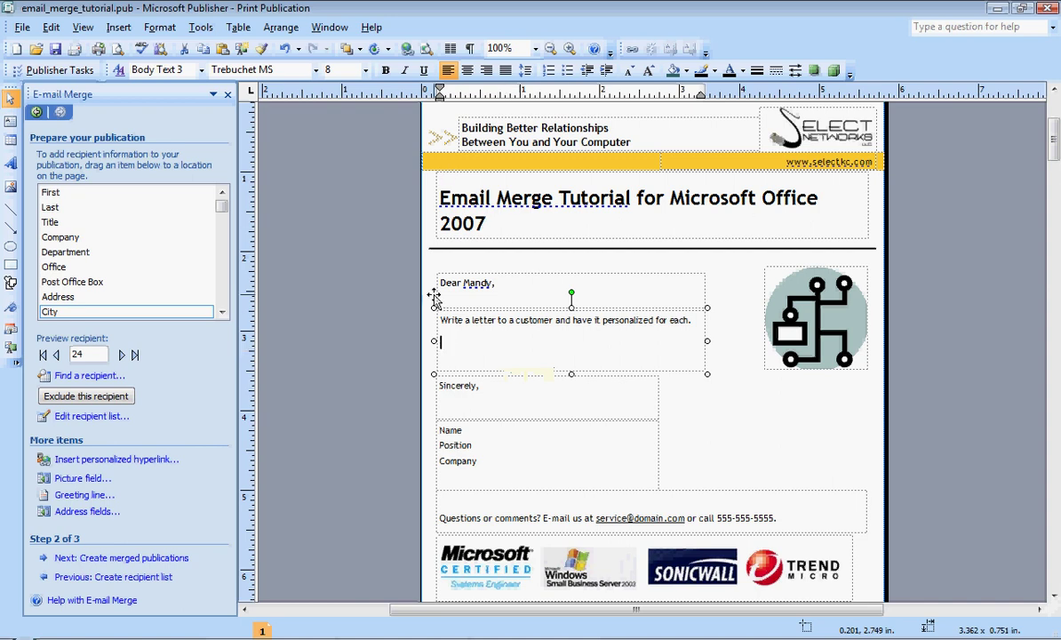
{"action": "left_click", "coordinate": [480, 283]}
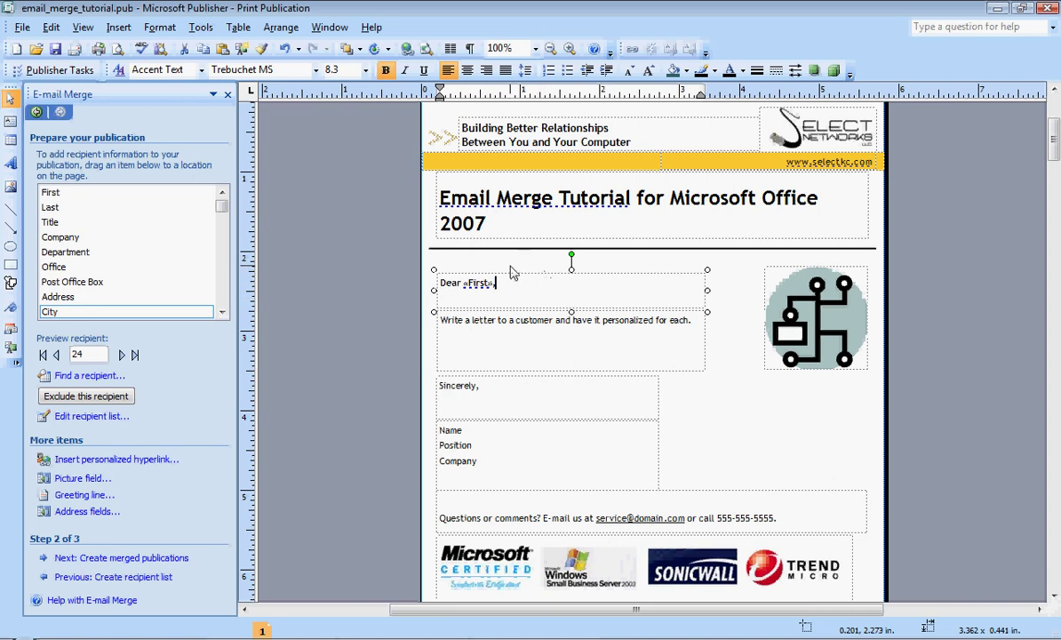
Advance the wizard to step 3, Create merged publications.
{"action": "left_click", "coordinate": [97, 560]}
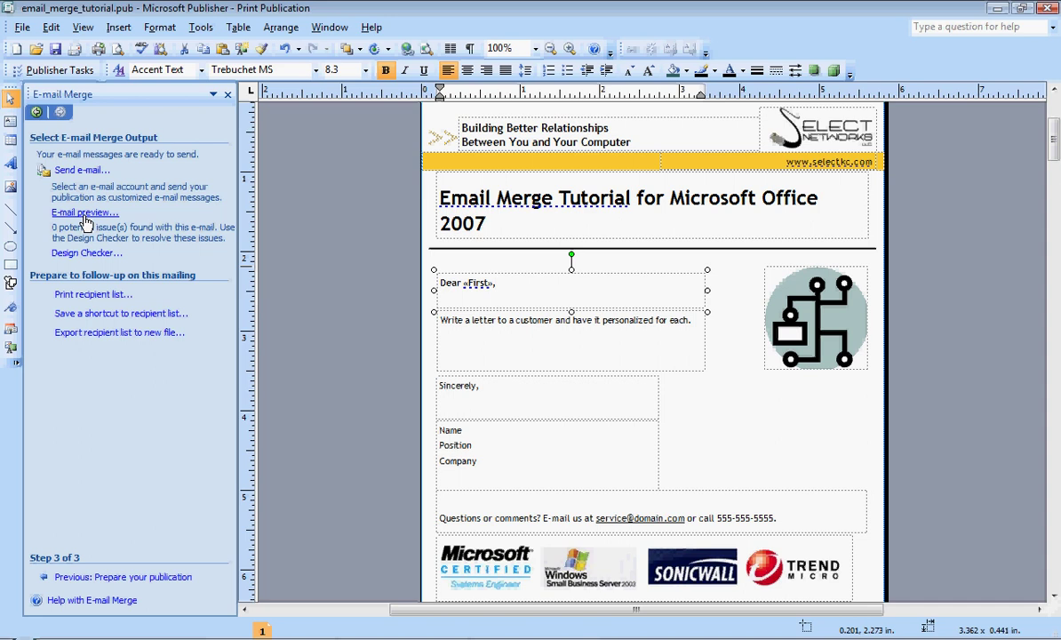
Preview the merged e-mails in Internet Explorer from 'Dear Amanda,' to the next recipient, then close it.
{"action": "left_click", "coordinate": [85, 214]}
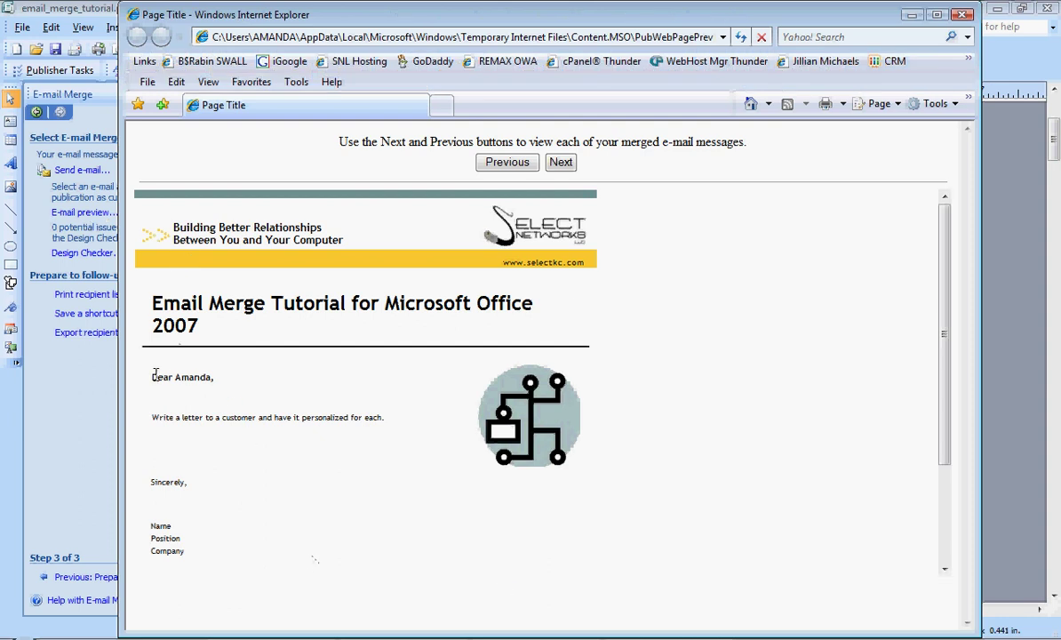
{"action": "left_click_drag", "start_coordinate": [175, 377], "coordinate": [214, 377]}
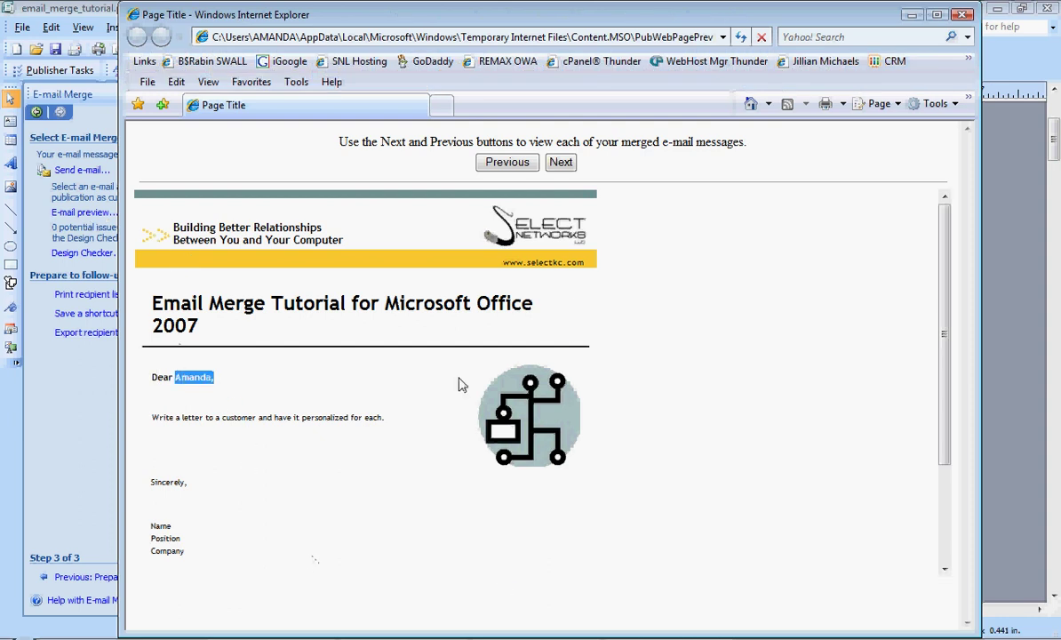
{"action": "left_click", "coordinate": [561, 161]}
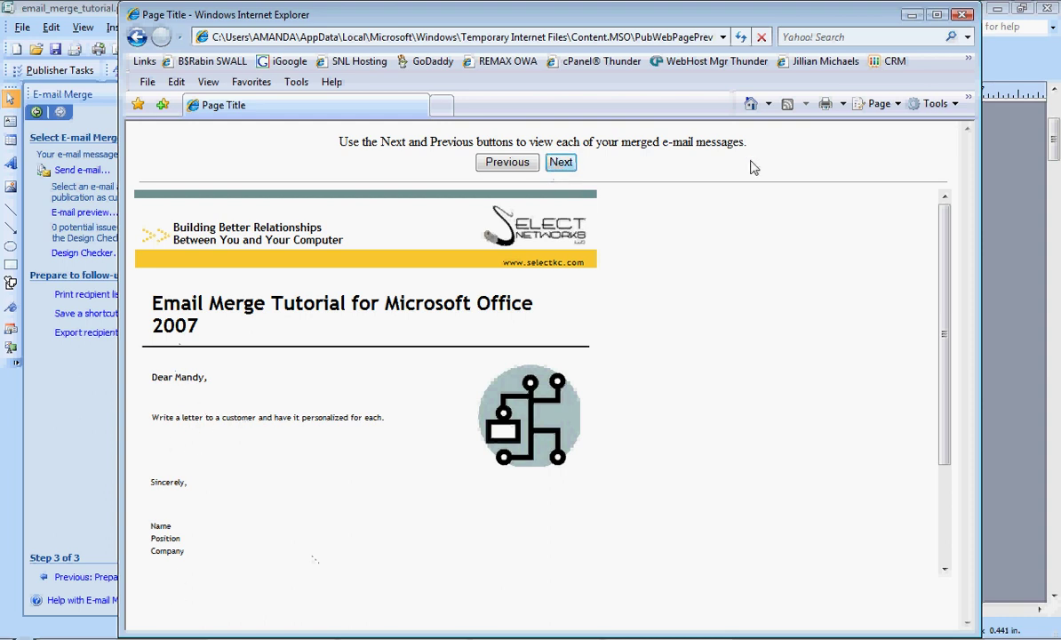
{"action": "left_click", "coordinate": [966, 16]}
{"action": "left_click", "coordinate": [479, 384]}
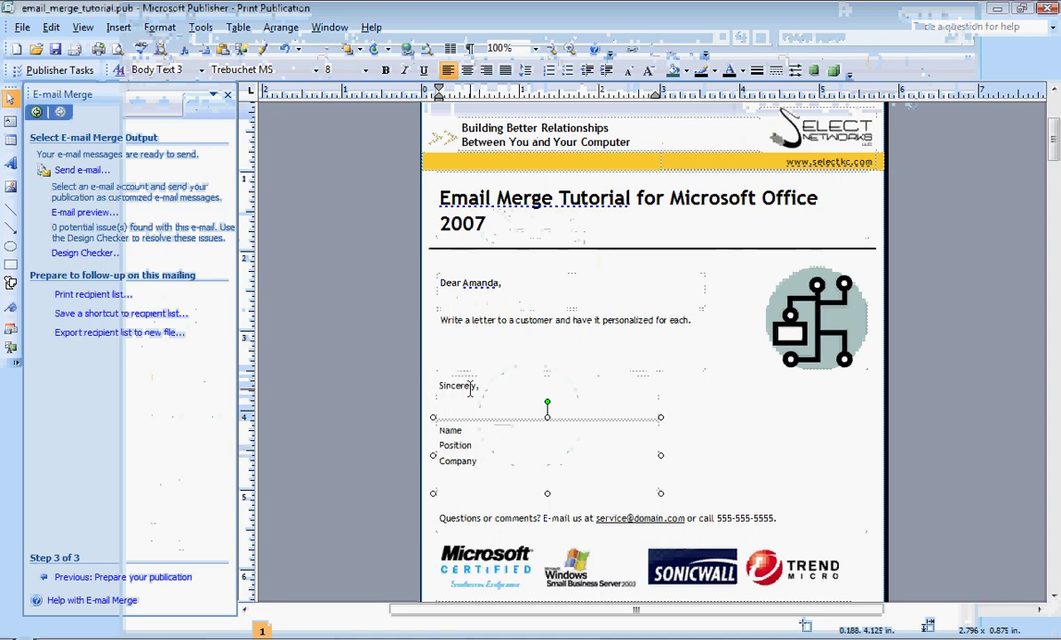
Open the Send e-mail settings, enter subject 'Test email', and step through the recipient previews.
{"action": "left_click_drag", "start_coordinate": [479, 385], "coordinate": [299, 409]}
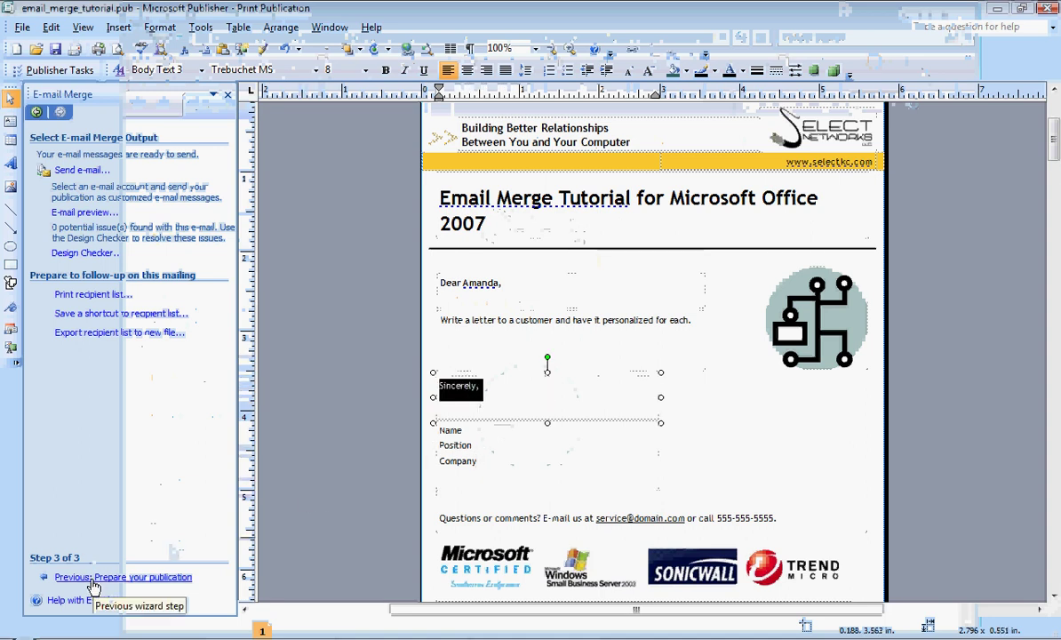
{"action": "left_click", "coordinate": [264, 364]}
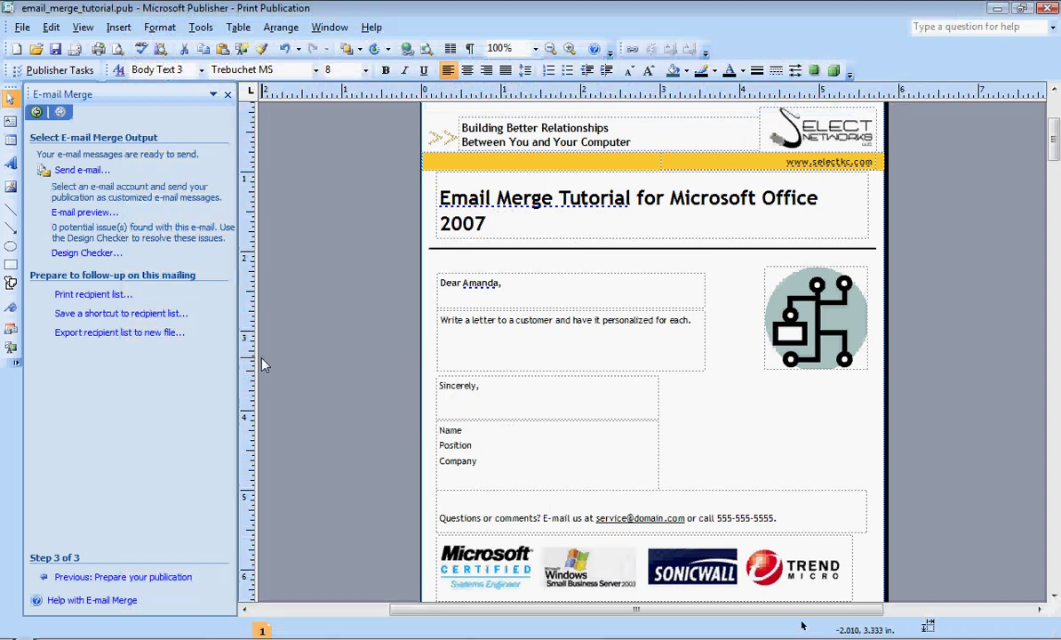
{"action": "left_click", "coordinate": [81, 174]}
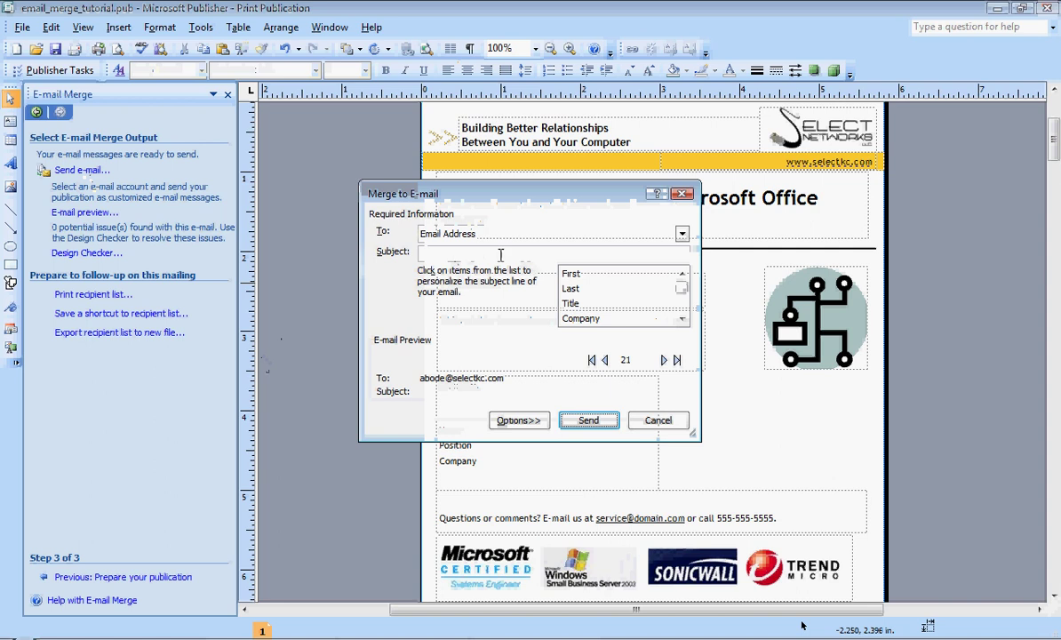
{"action": "left_click", "coordinate": [452, 253]}
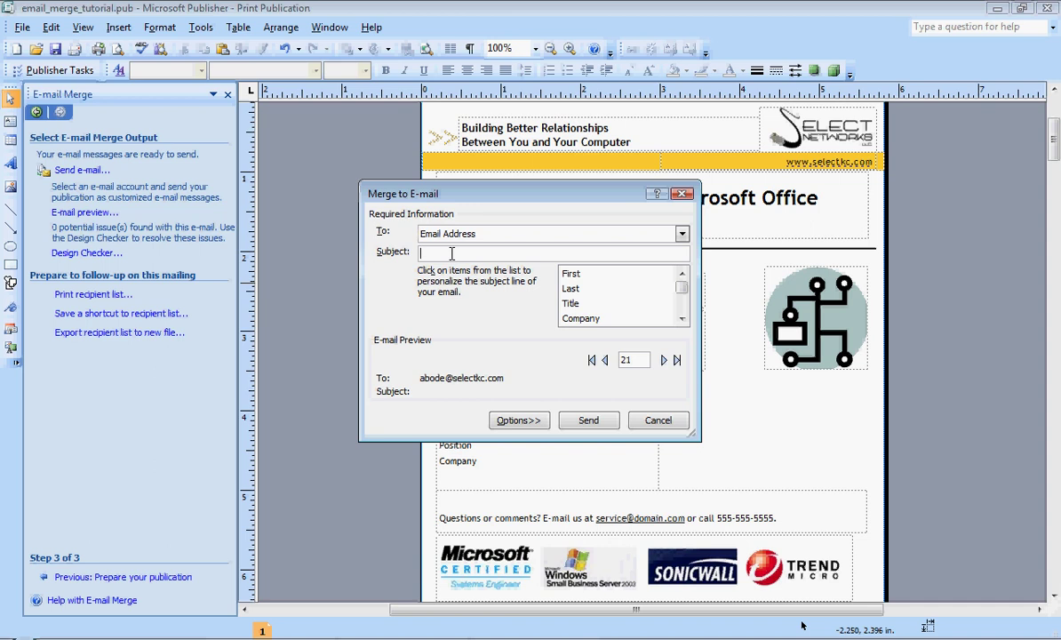
{"action": "type", "text": "Test email"}
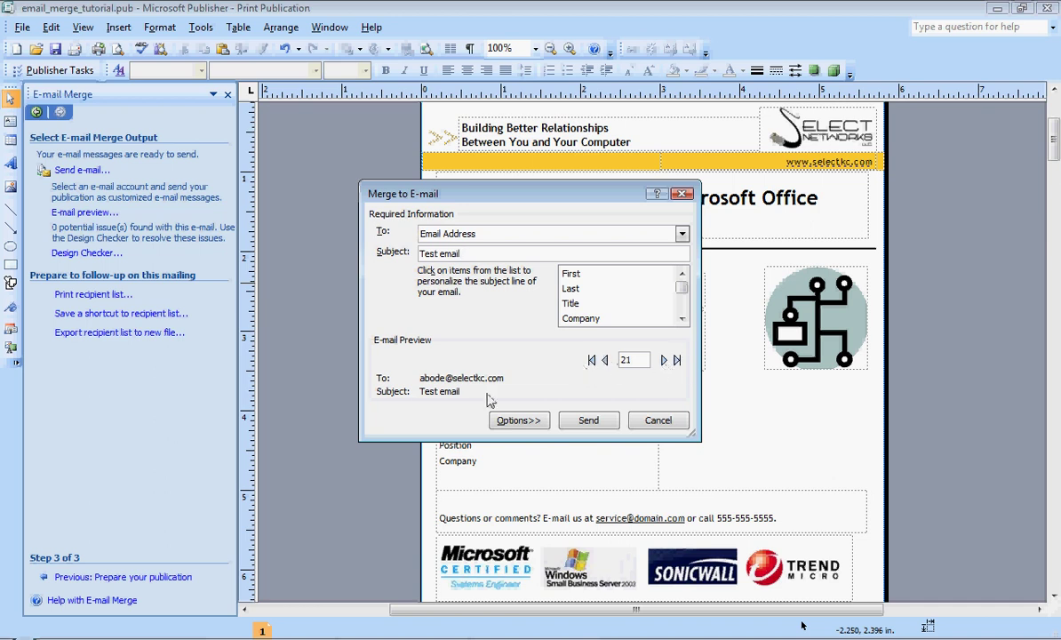
{"action": "triple_click", "coordinate": [664, 361]}
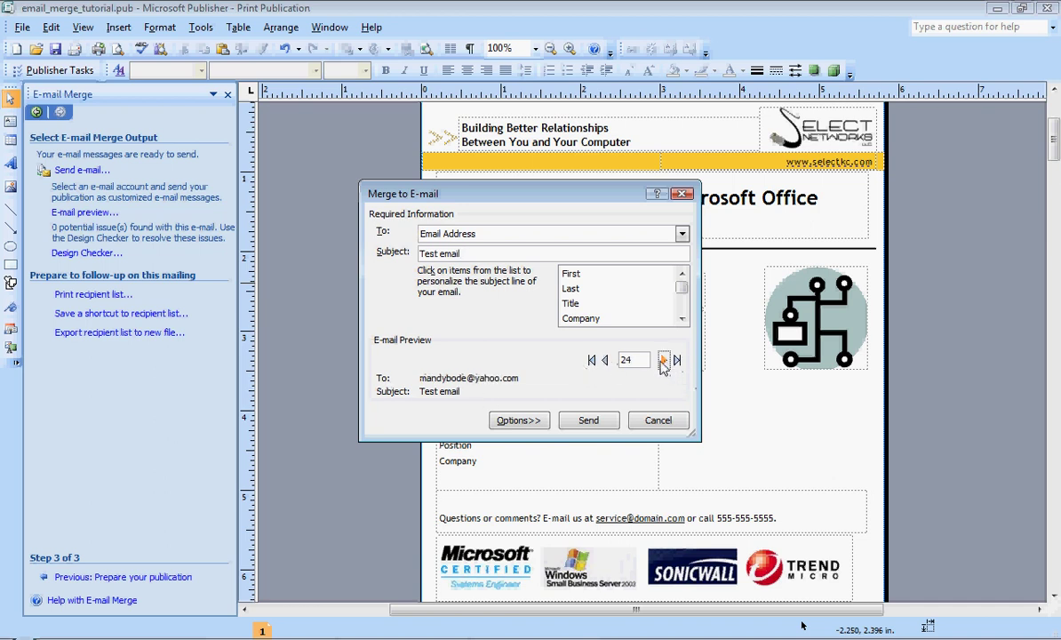
{"action": "triple_click", "coordinate": [596, 361]}
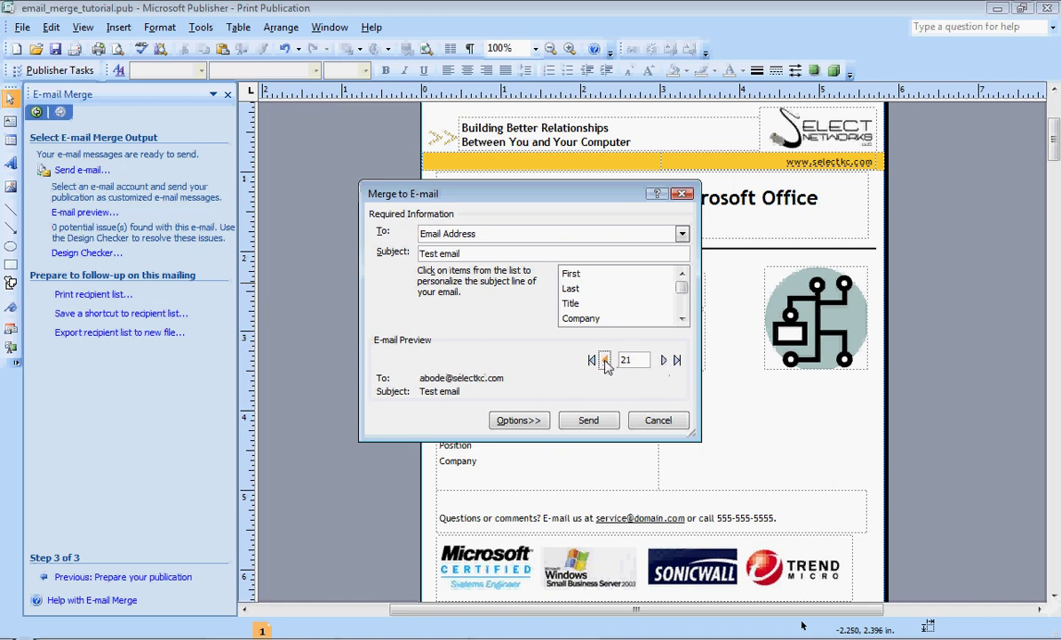
{"action": "left_click", "coordinate": [519, 421]}
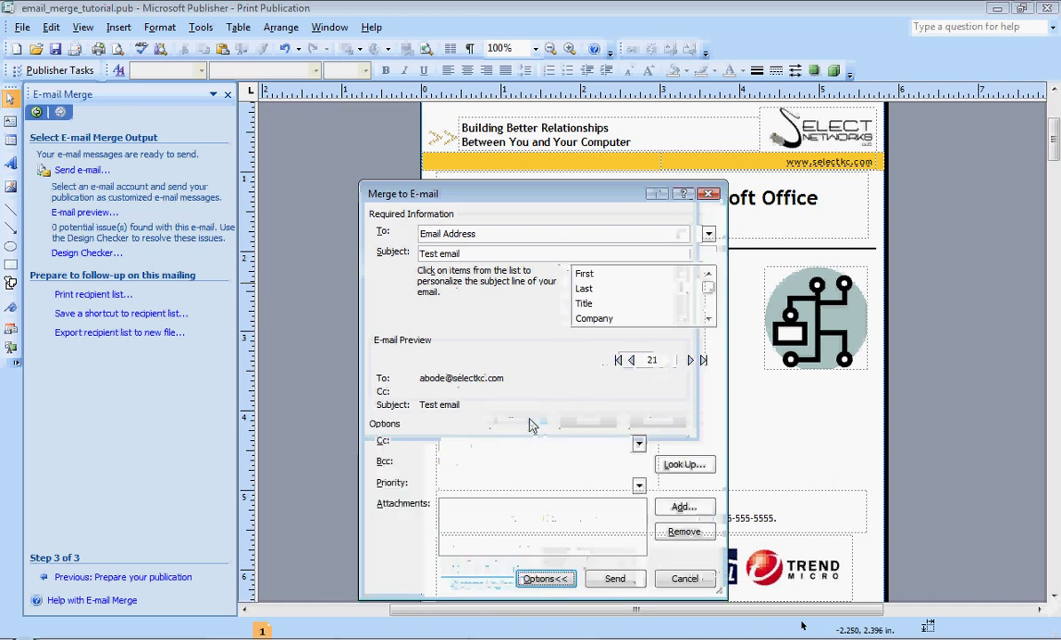
{"action": "left_click", "coordinate": [603, 444]}
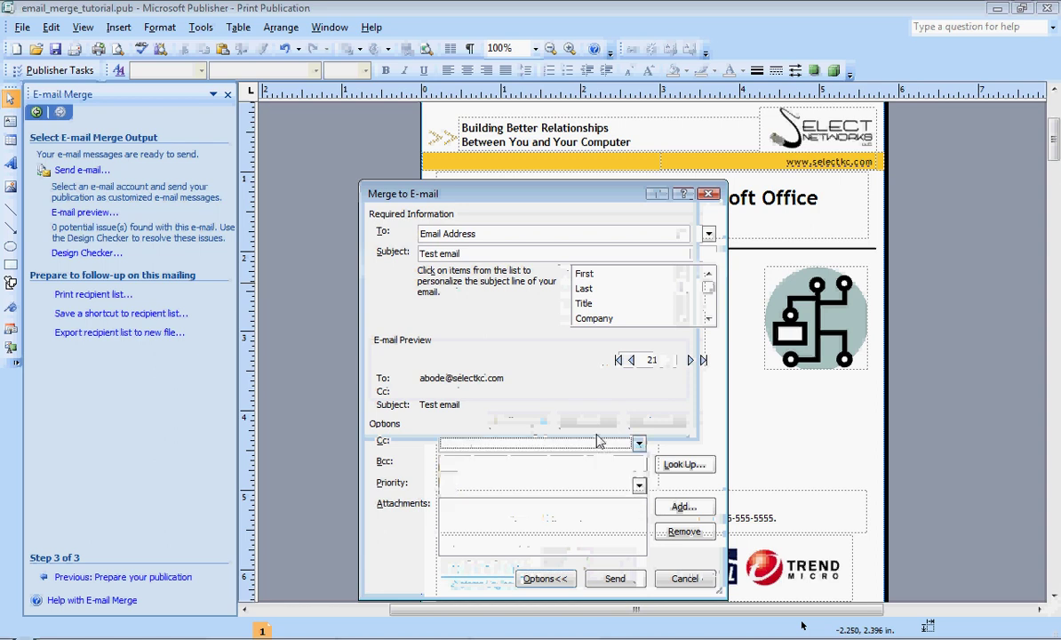
{"action": "left_click", "coordinate": [529, 462]}
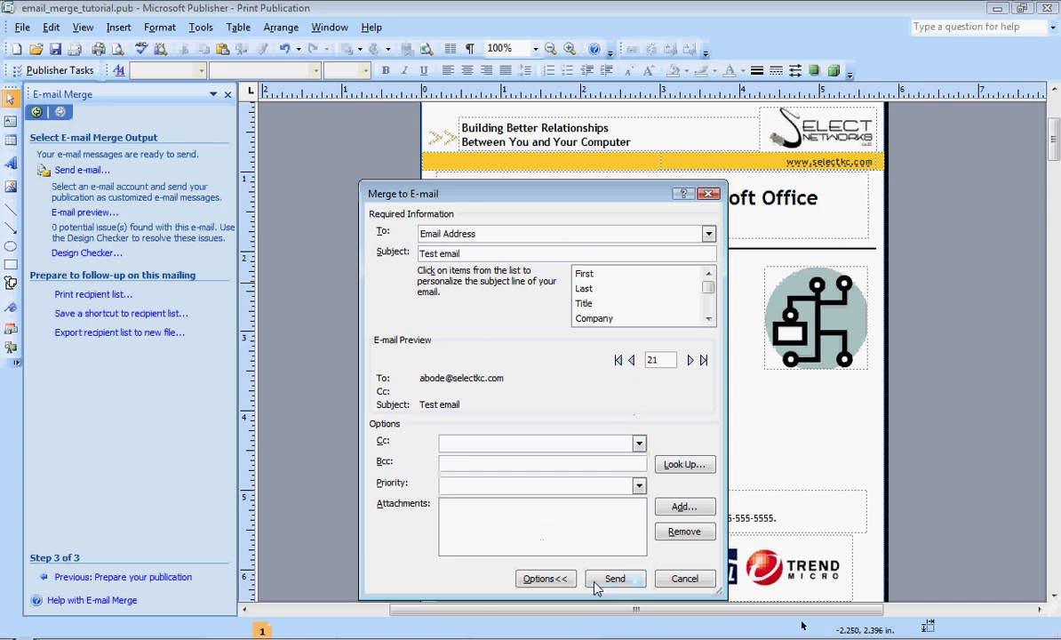
Send the 2 merged e-mails to the Outbox and dismiss the confirmation notices.
{"action": "left_click", "coordinate": [542, 578]}
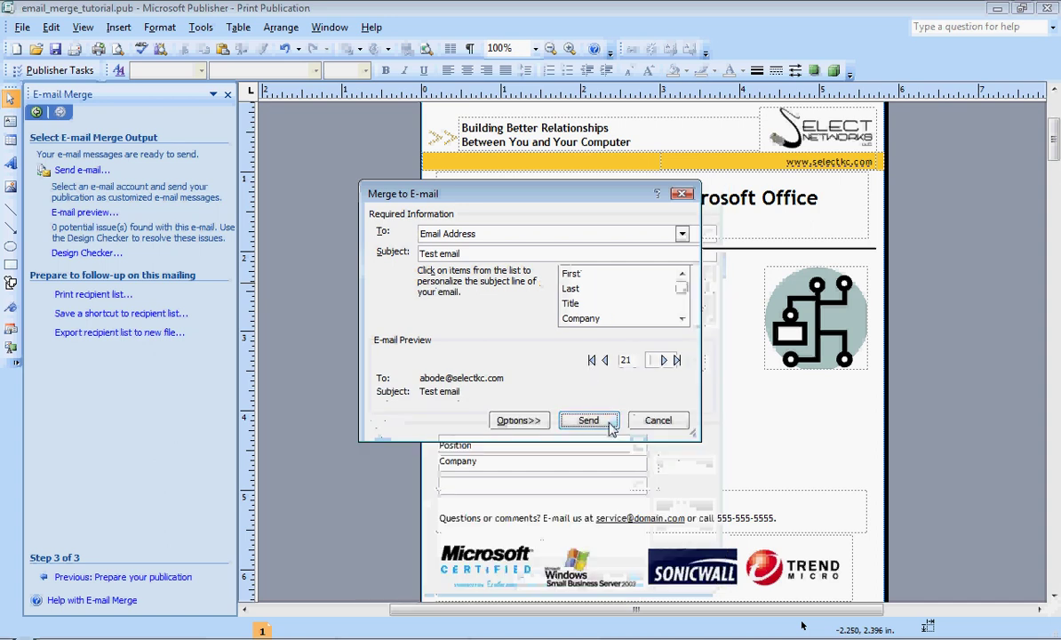
{"action": "left_click", "coordinate": [591, 421]}
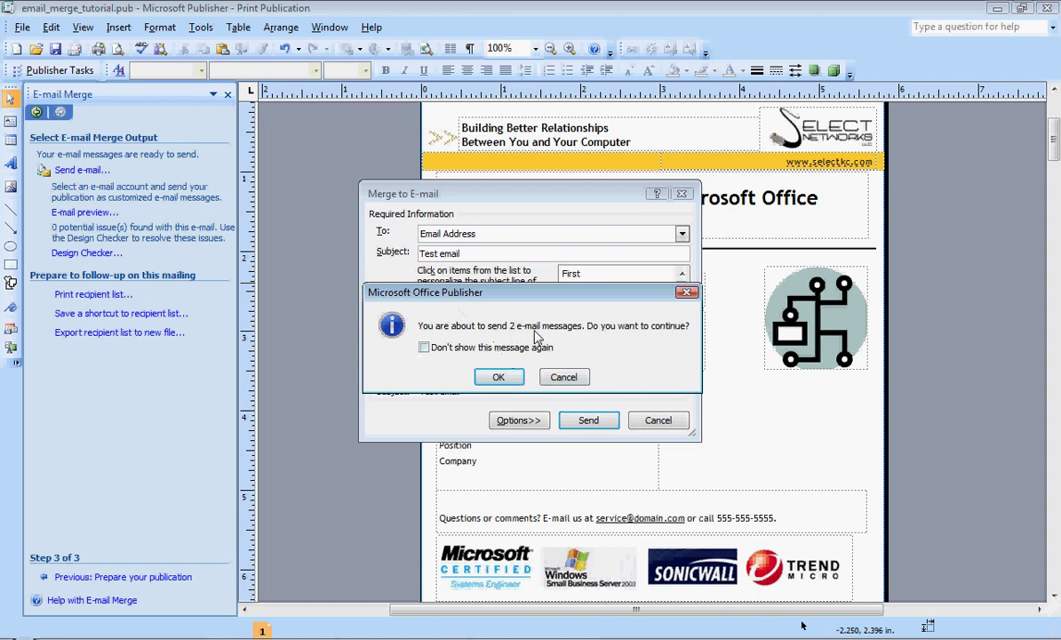
{"action": "left_click", "coordinate": [493, 376]}
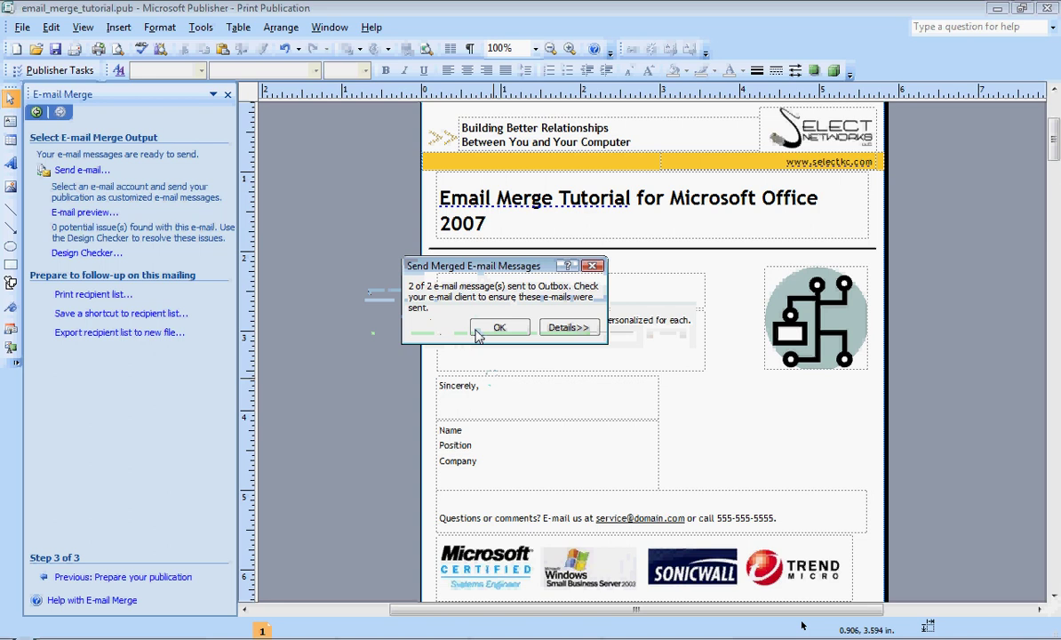
{"action": "left_click", "coordinate": [484, 329]}
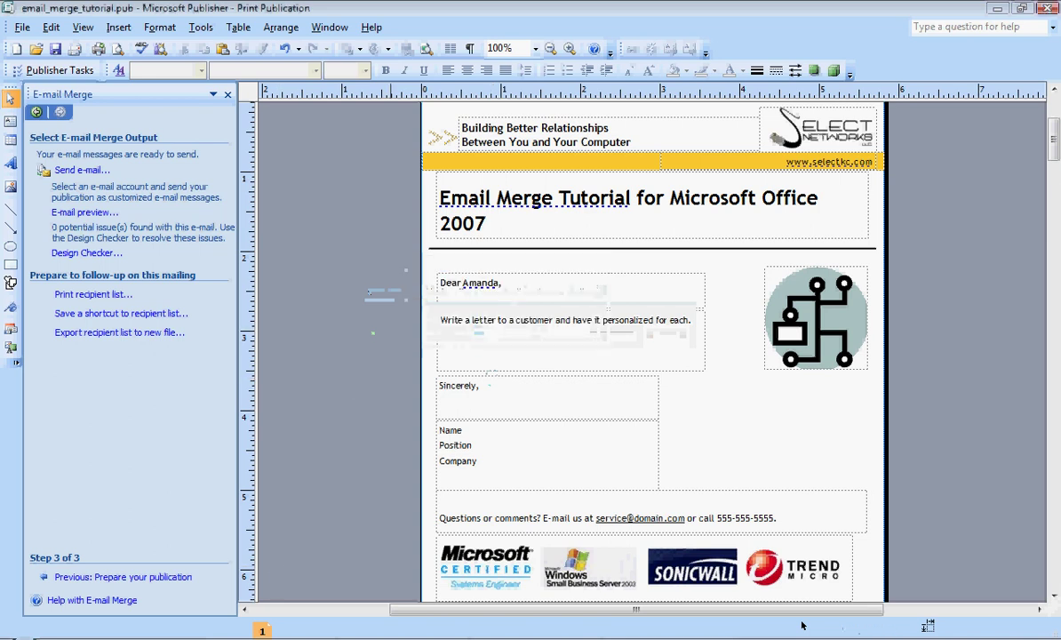
In Outlook, send the queued message from the Outbox and open the Sent Items folder.
{"action": "key", "text": "alt+Tab"}
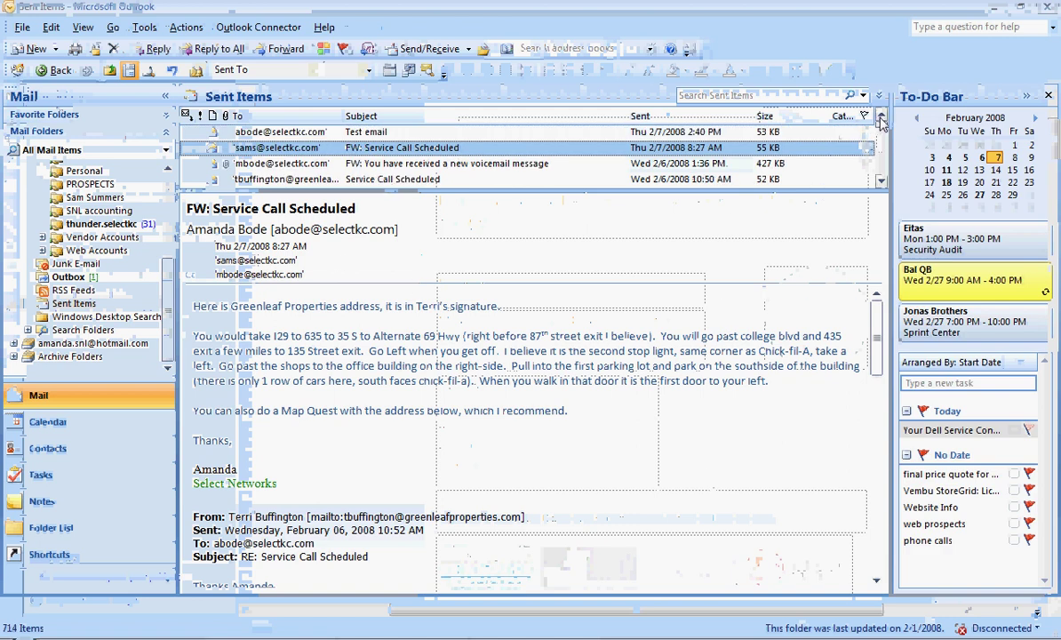
{"action": "left_click", "coordinate": [392, 49]}
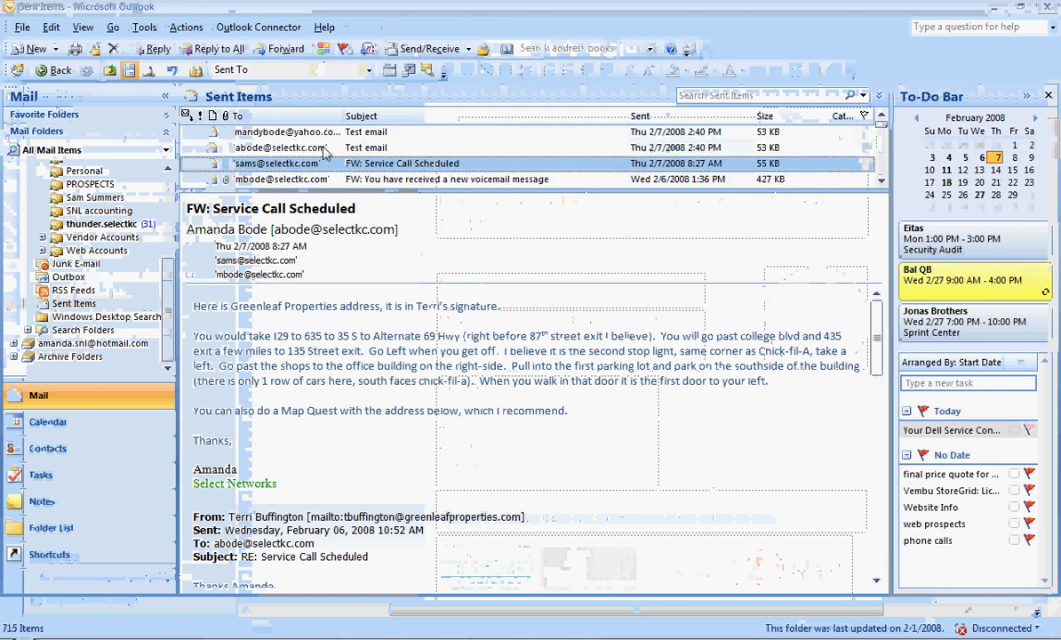
{"action": "left_click", "coordinate": [329, 149]}
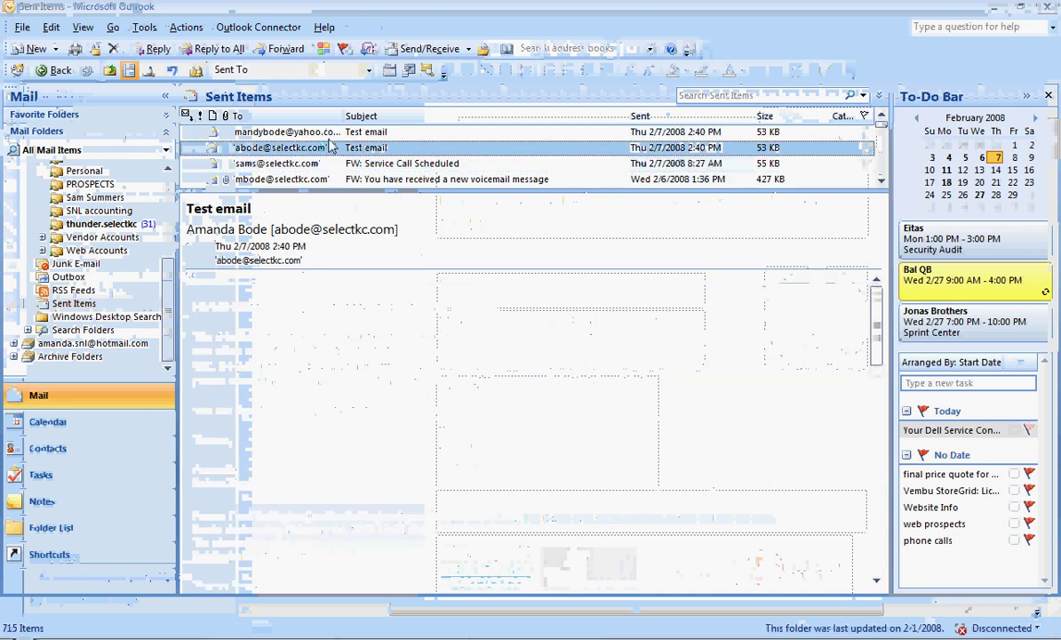
{"action": "left_click", "coordinate": [76, 302]}
Open each sent Test email in turn to confirm its personalized 'Dear <First>' greeting.
{"action": "left_click", "coordinate": [323, 151]}
{"action": "key", "text": "Up"}
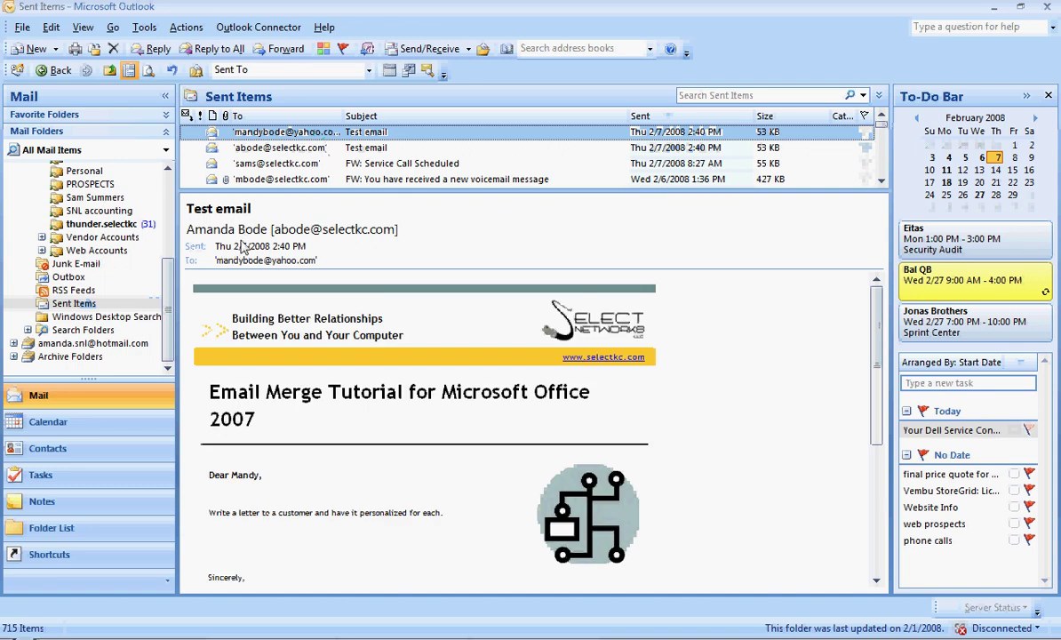
{"action": "left_click", "coordinate": [230, 150]}
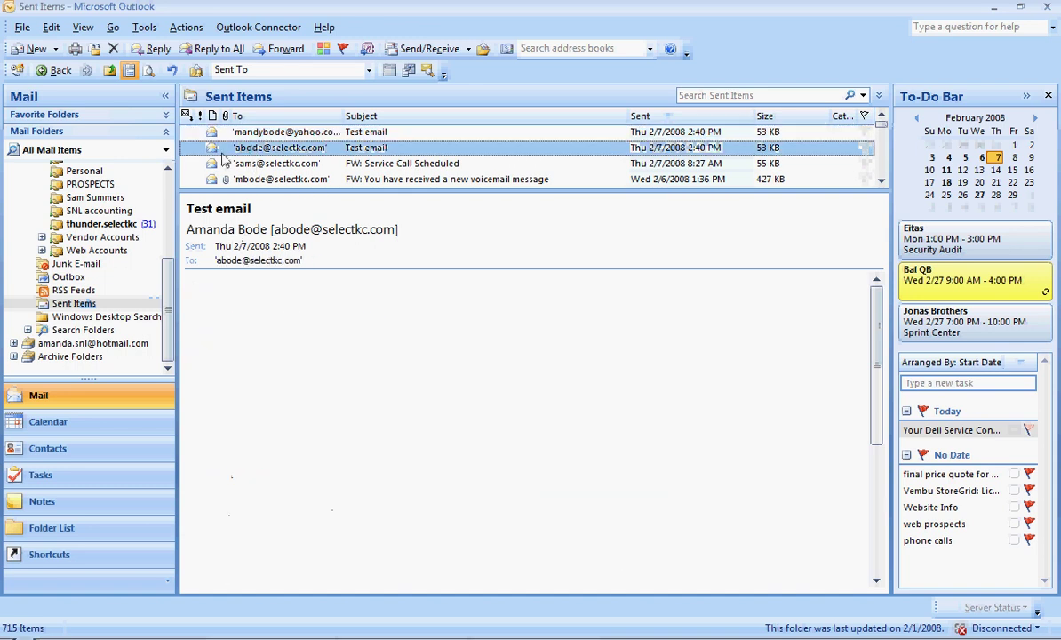
{"action": "left_click", "coordinate": [246, 134]}
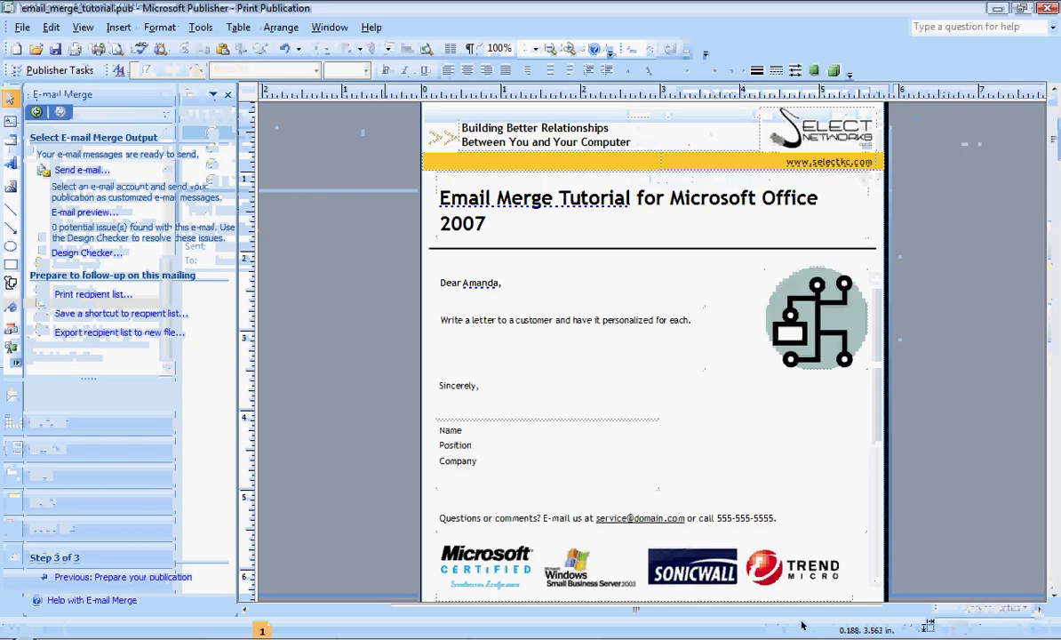